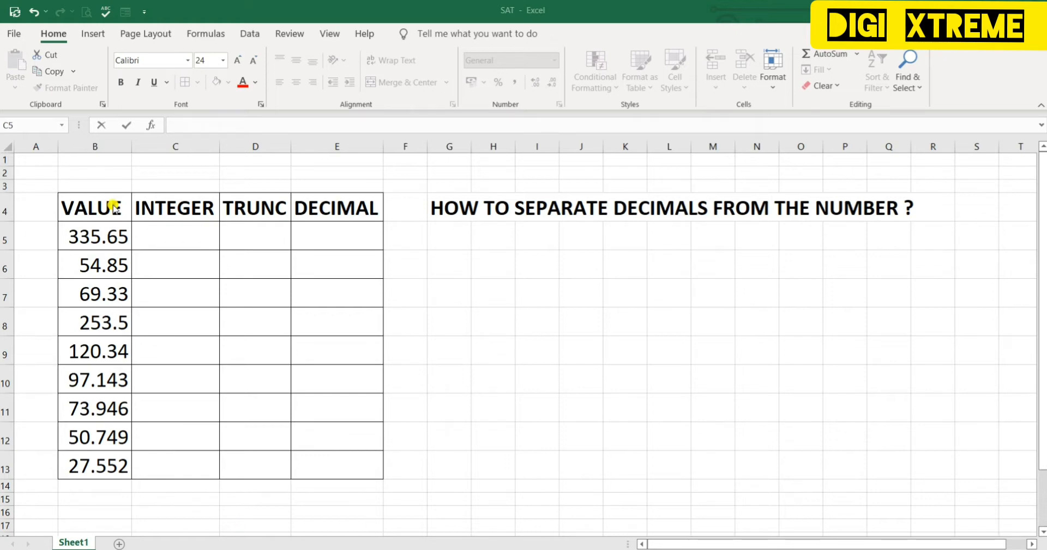
pyautogui.click(110, 266)
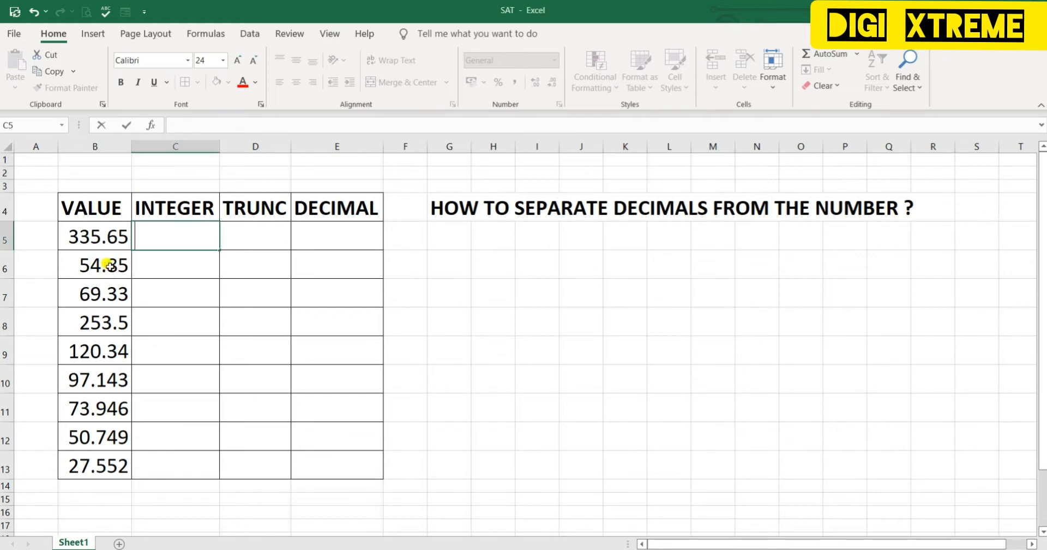
pyautogui.click(85, 235)
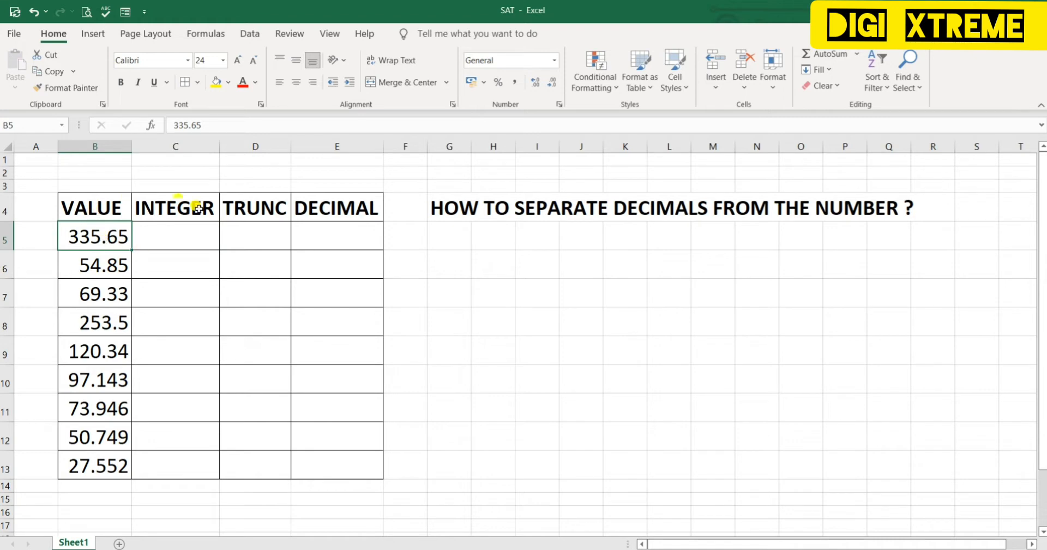
pyautogui.click(156, 203)
pyautogui.click(273, 213)
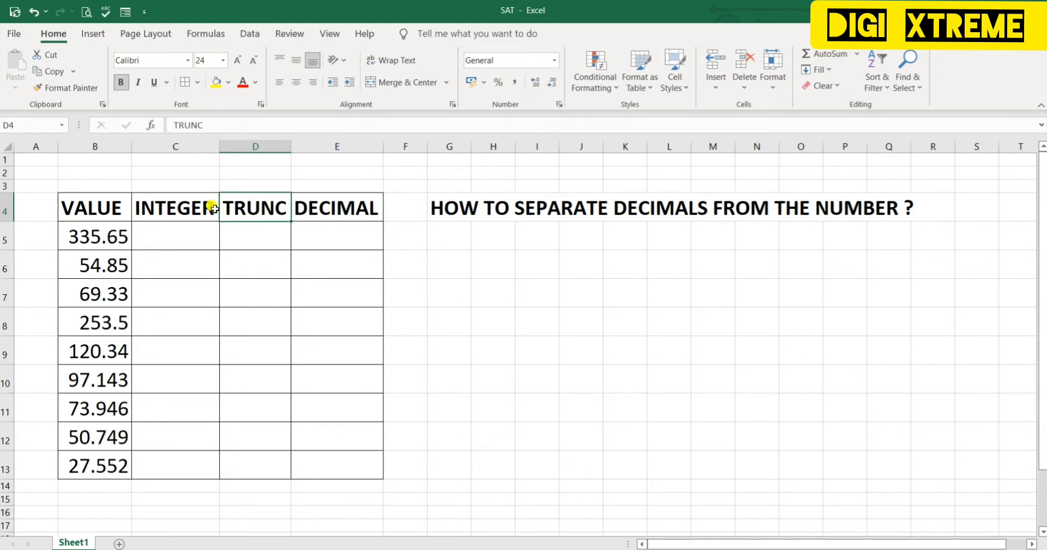
pyautogui.click(163, 206)
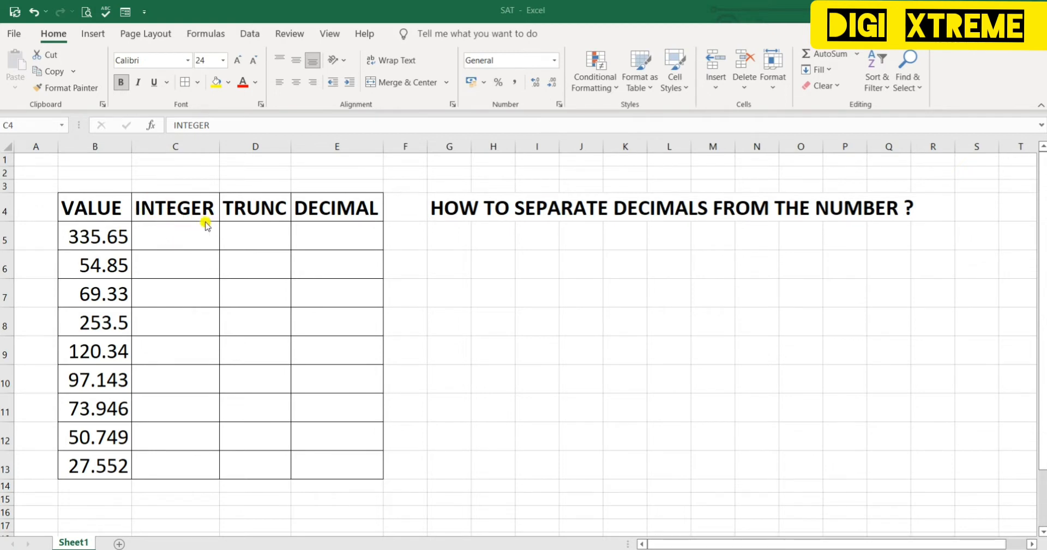
# - Enter the formula =INT(B5) in cell C5 of the INTEGER column
pyautogui.click(175, 236)
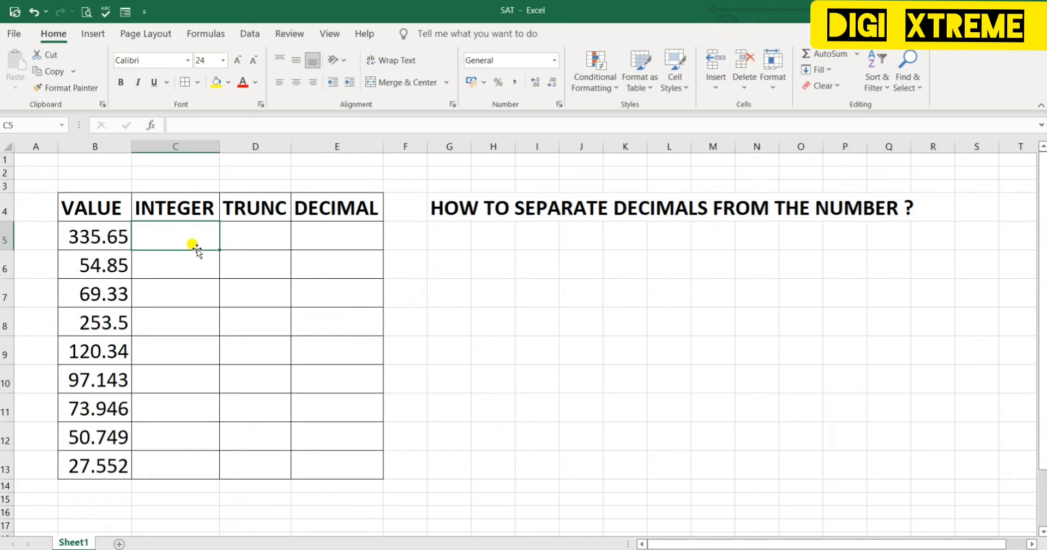
pyautogui.write('=')
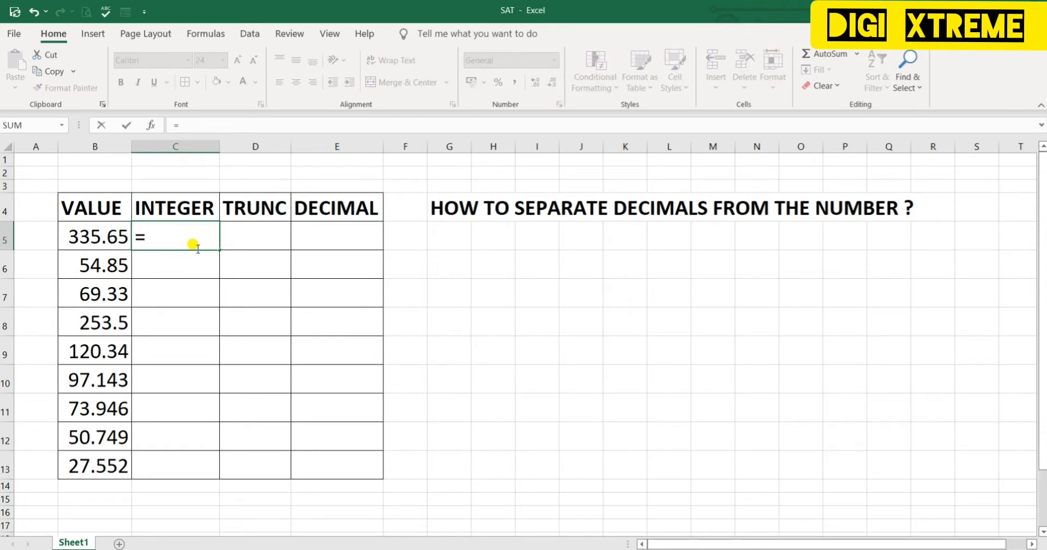
pyautogui.write('INT')
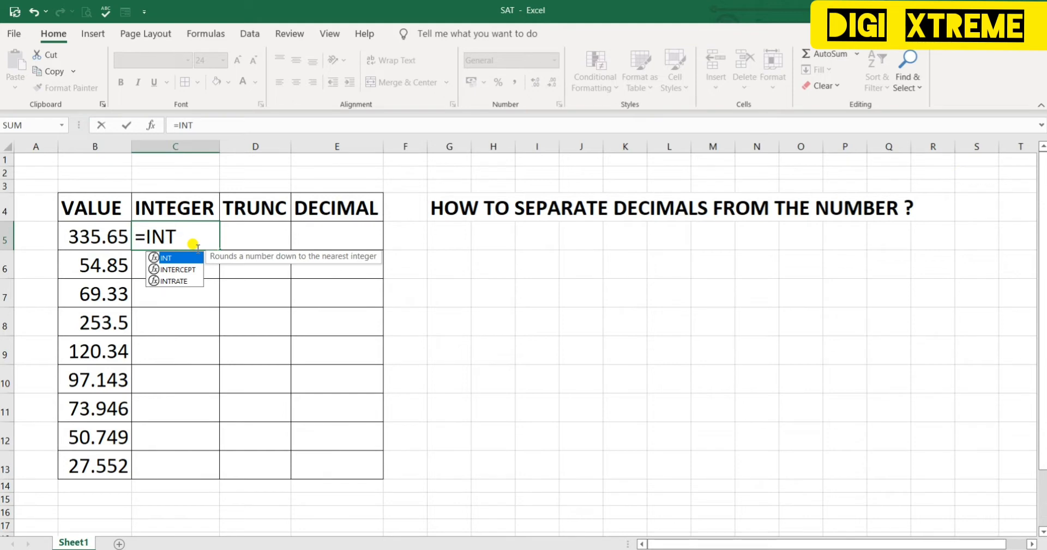
pyautogui.write('(')
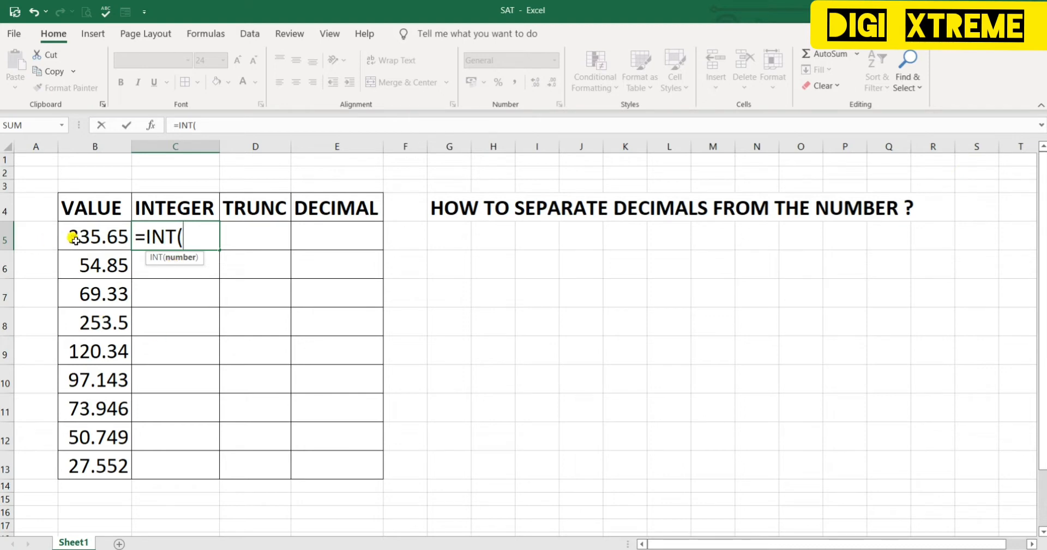
pyautogui.click(94, 236)
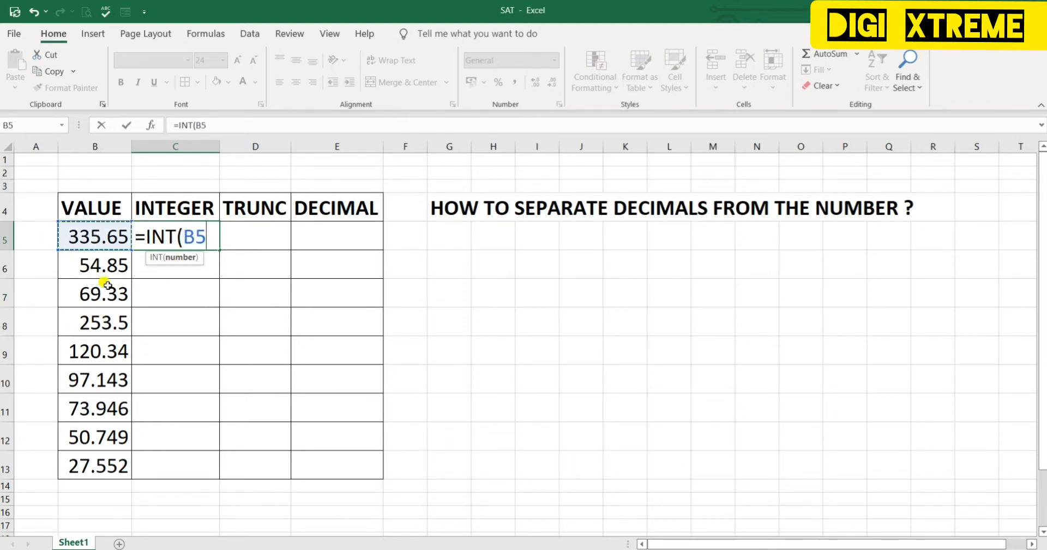
pyautogui.write(')')
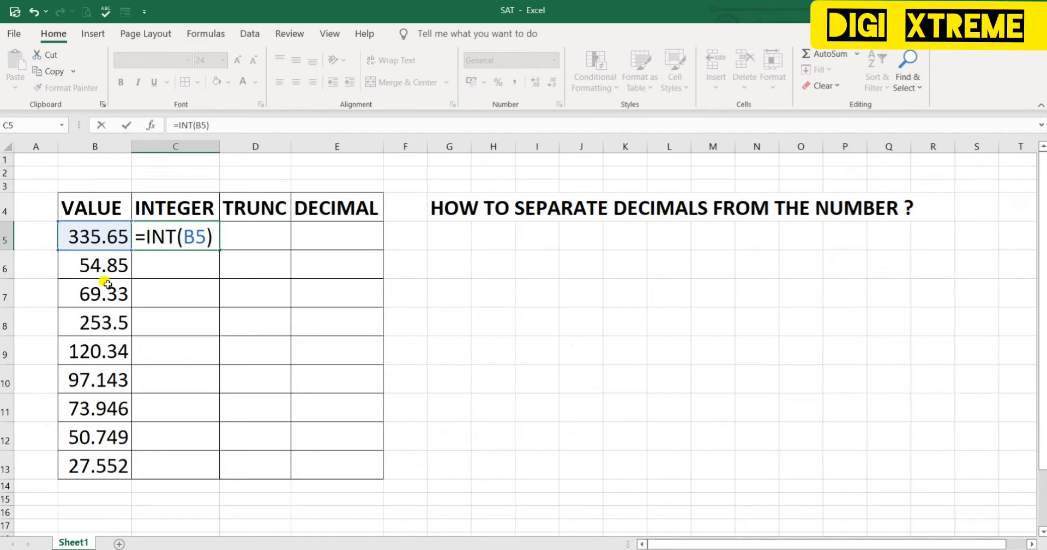
pyautogui.press('Return')
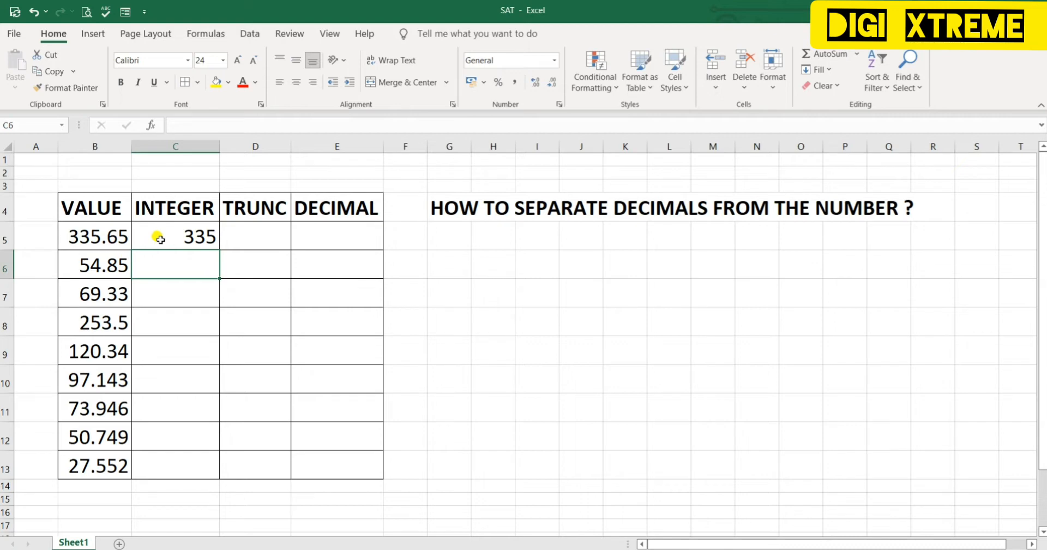
# - Fill the INT formula from C5 down the INTEGER column through C13
pyautogui.click(160, 239)
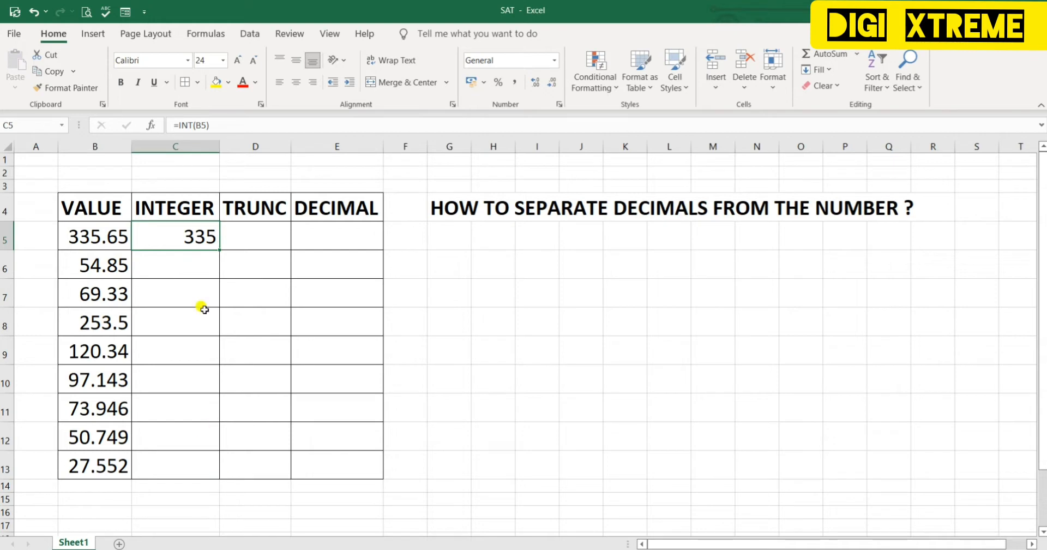
pyautogui.doubleClick(219, 250)
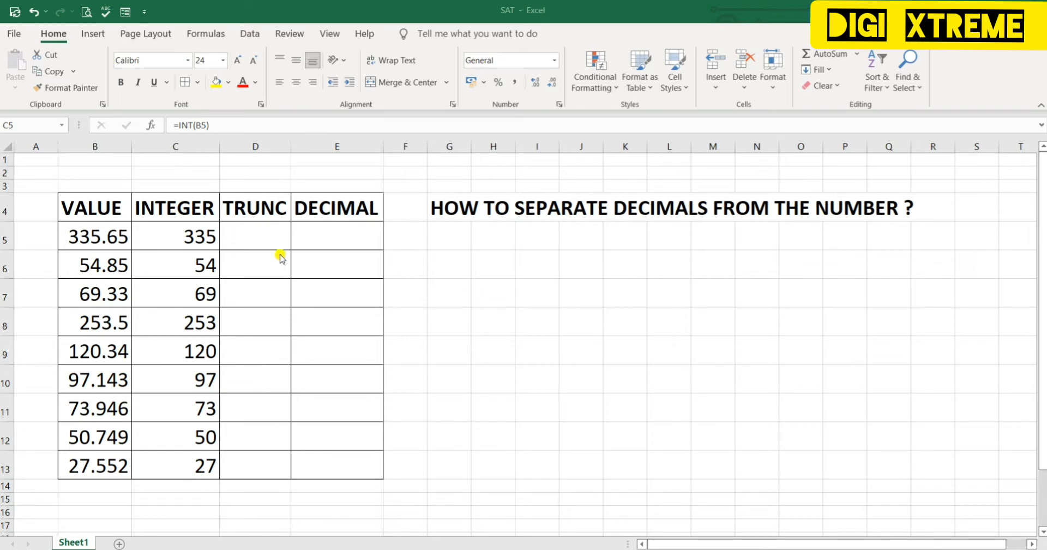
pyautogui.doubleClick(219, 250)
# - Enter the formula =TRUNC(B5,0) in cell D5 of the TRUNC column
pyautogui.click(260, 232)
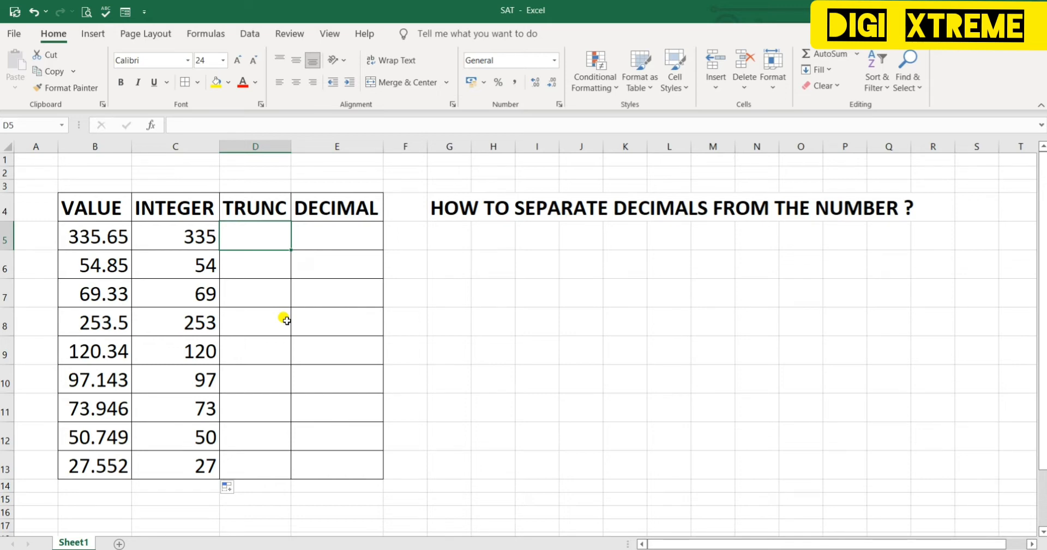
pyautogui.write('=')
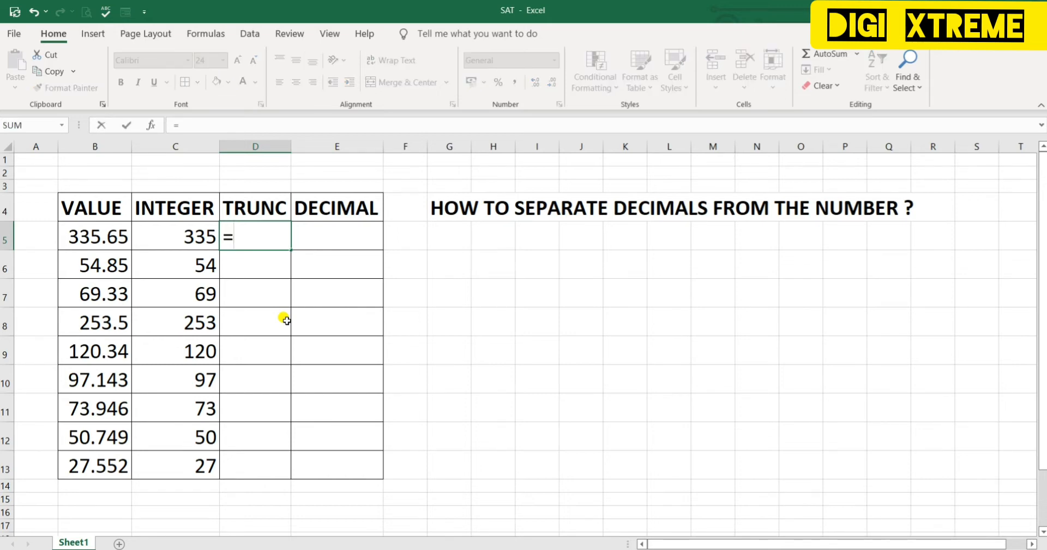
pyautogui.write('TR')
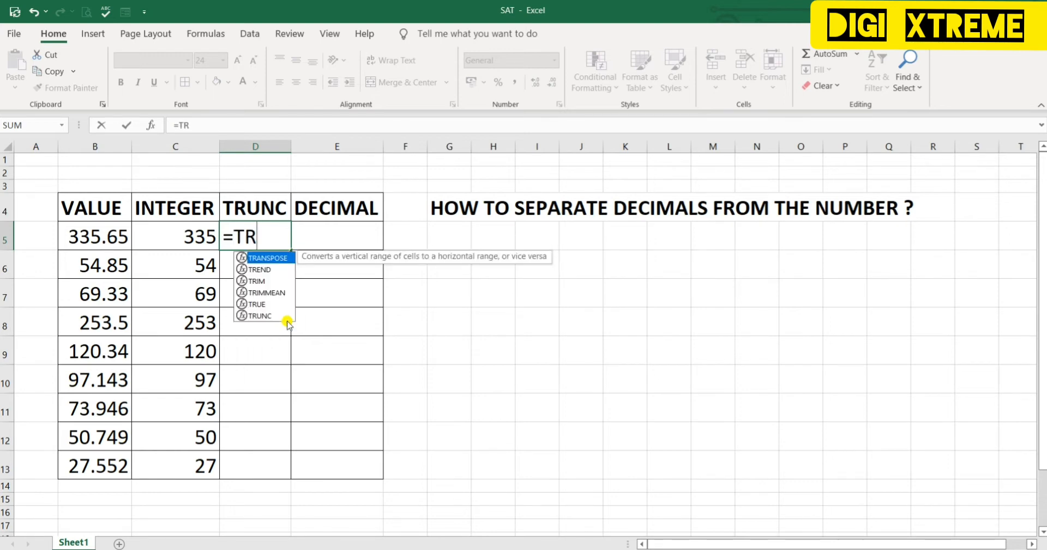
pyautogui.press('Down')
pyautogui.press('Down')
pyautogui.press('Down')
pyautogui.press('Down')
pyautogui.press('Down')
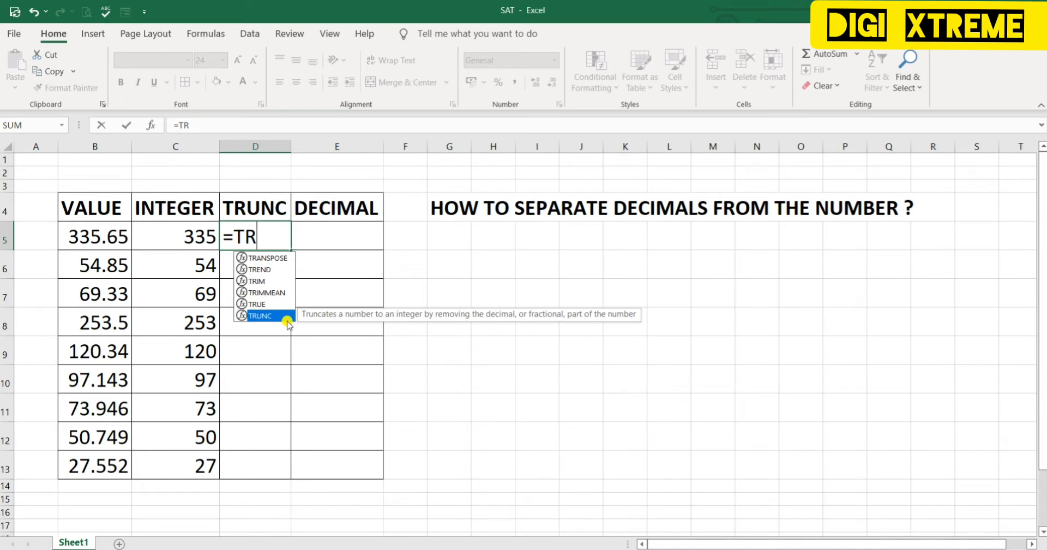
pyautogui.press('Tab')
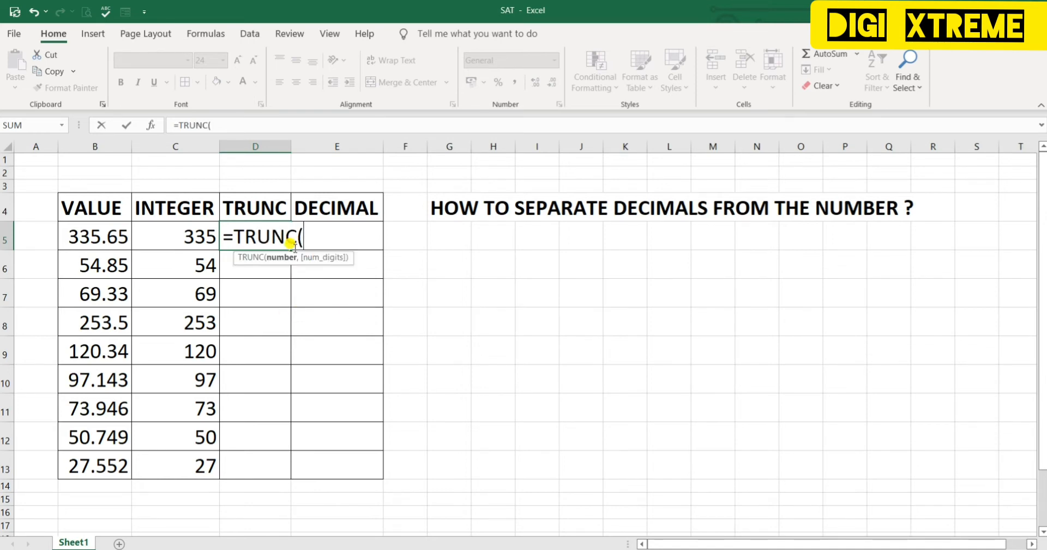
pyautogui.click(77, 233)
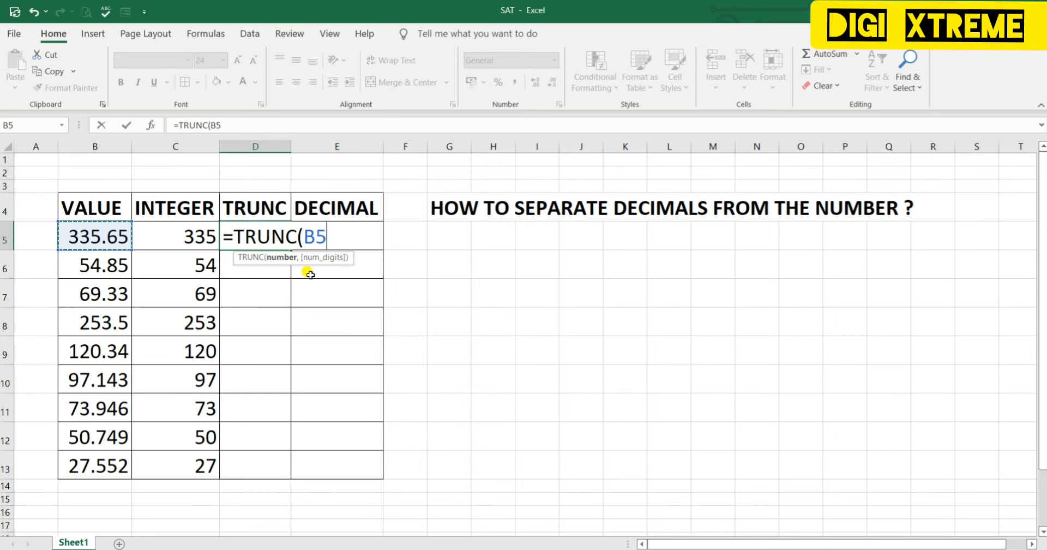
pyautogui.write(',')
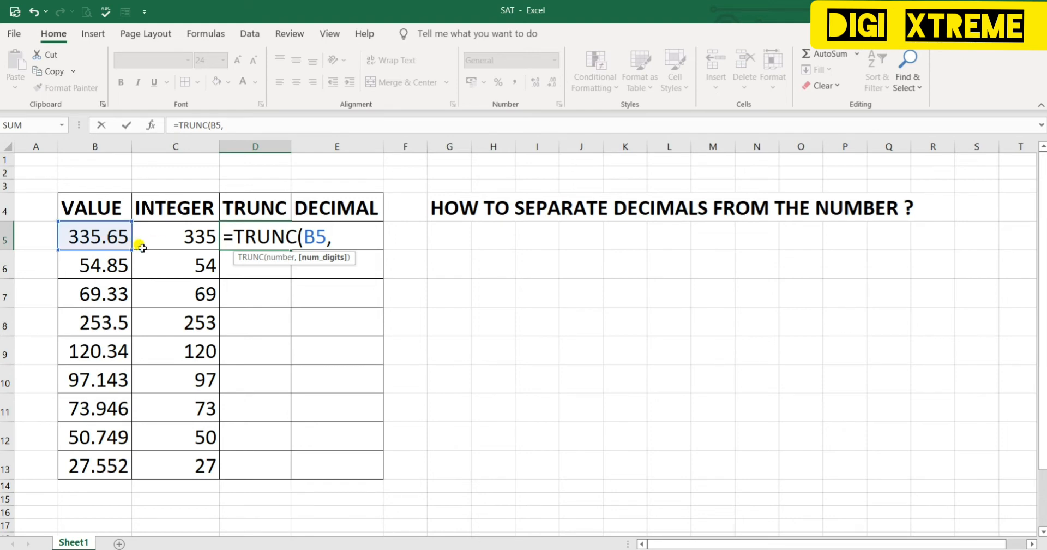
pyautogui.write('0)')
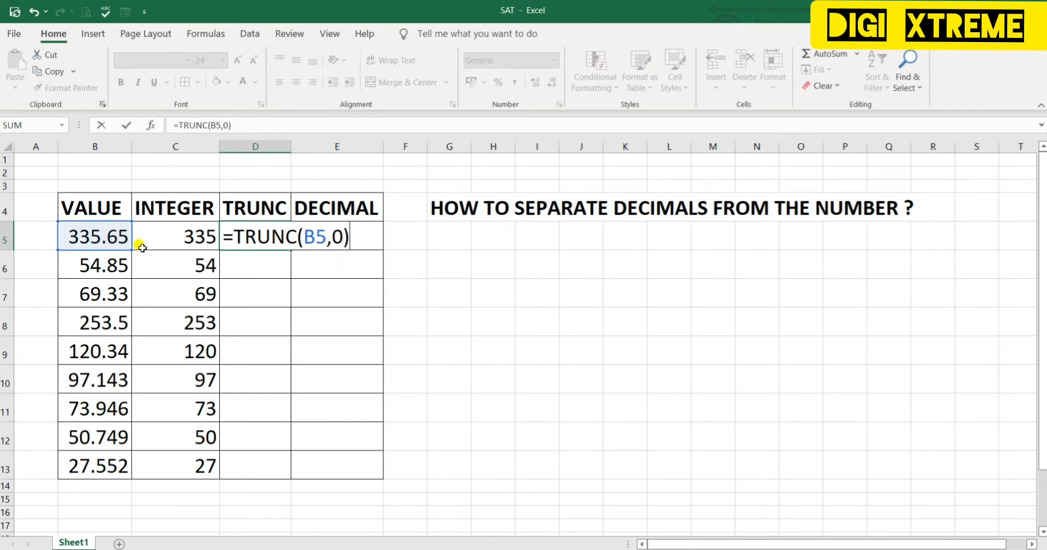
pyautogui.press('Return')
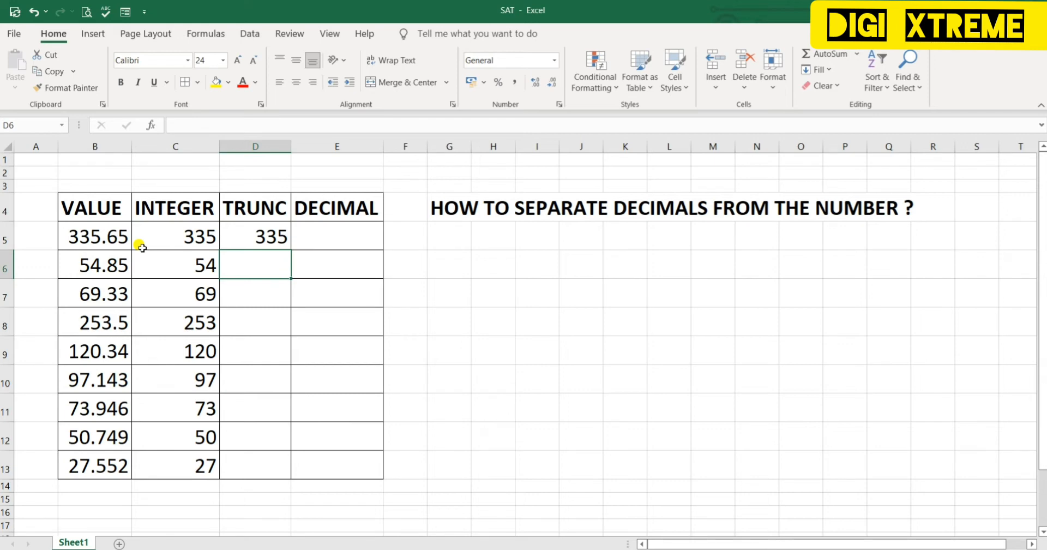
# - Set the number of digits in D5's TRUNC formula to 2, giving =TRUNC(B5,2)
pyautogui.click(259, 233)
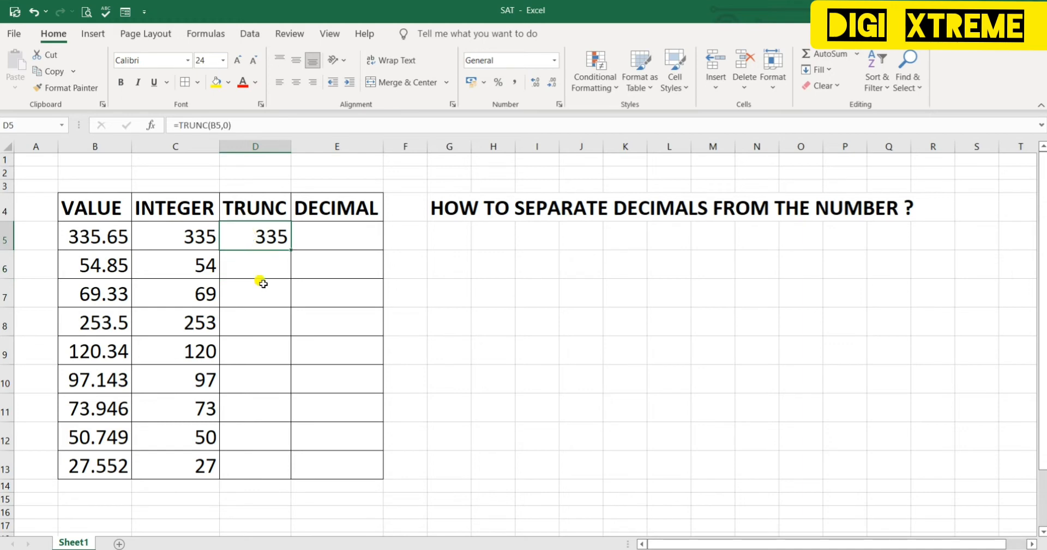
pyautogui.click(228, 125)
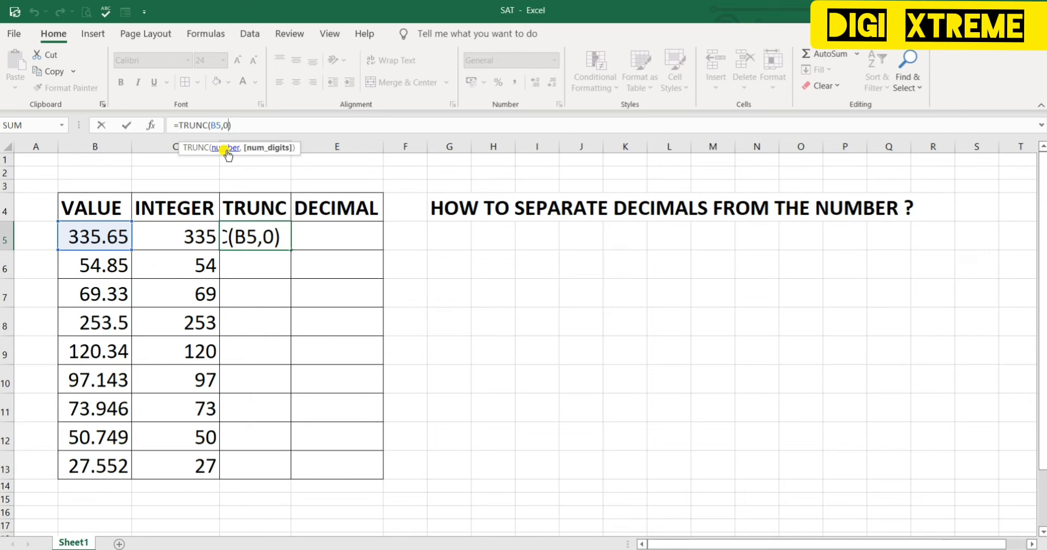
pyautogui.press('BackSpace')
pyautogui.write('2')
pyautogui.press('Return')
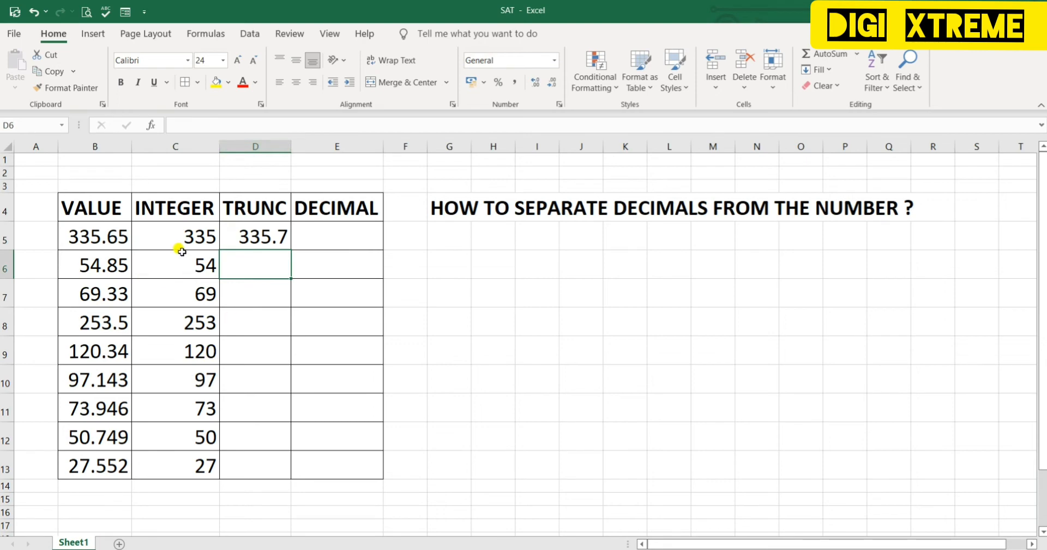
# - Fit column D's width to its contents and fill the two-digit TRUNC formula from D5 down through D13
pyautogui.doubleClick(292, 145)
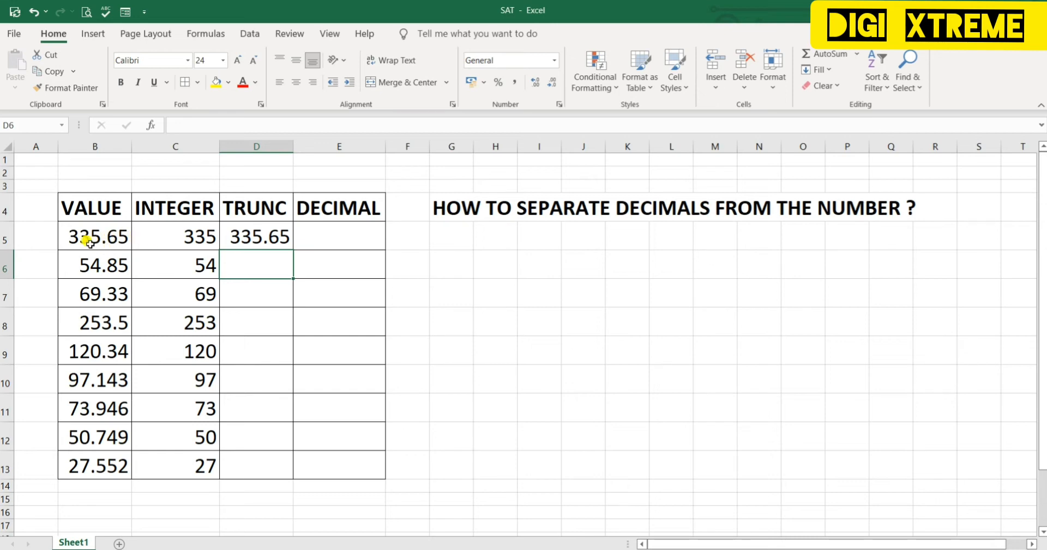
pyautogui.click(249, 243)
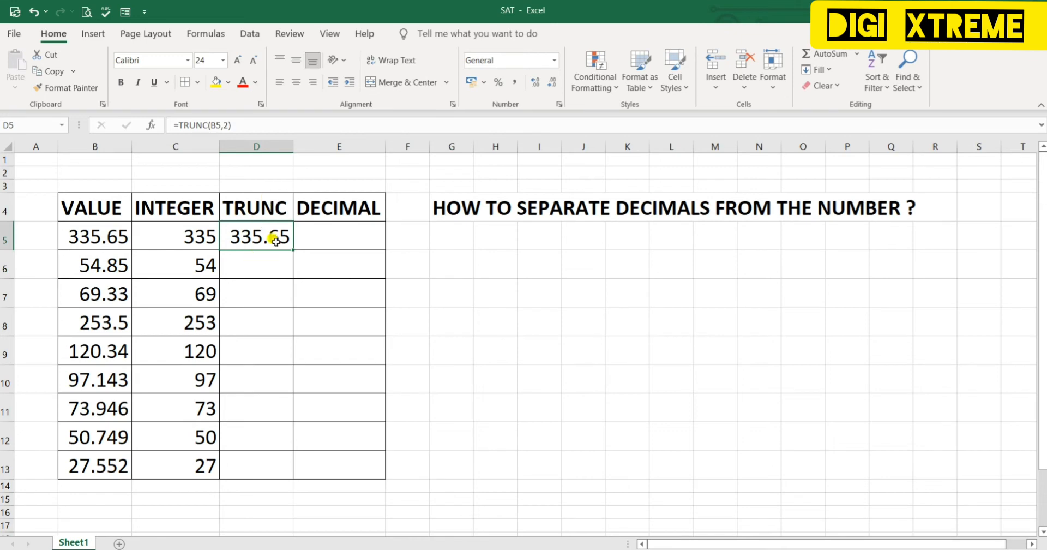
pyautogui.doubleClick(290, 249)
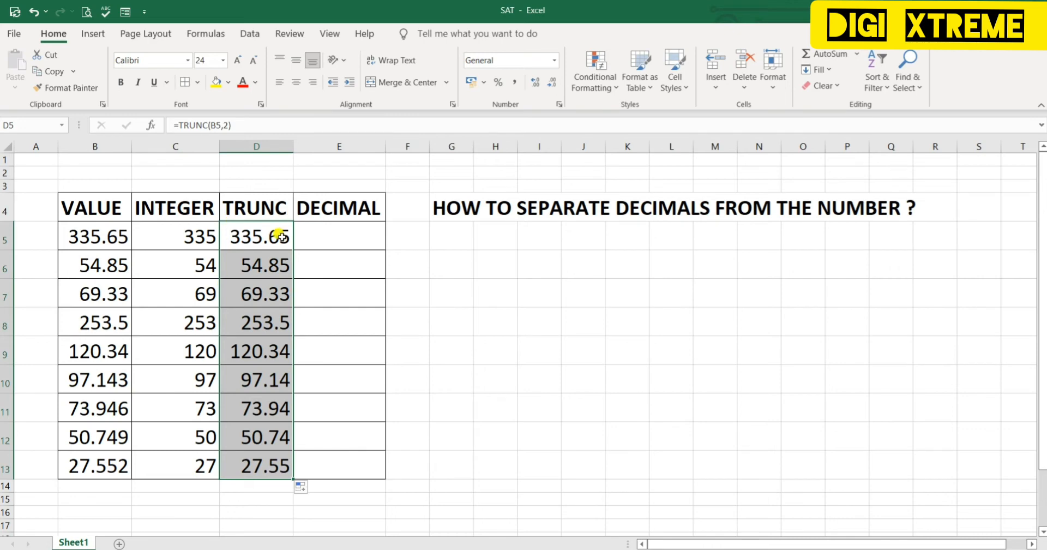
# - Set the number of digits in D5's TRUNC formula to 0 and fill it down through D13
pyautogui.click(224, 125)
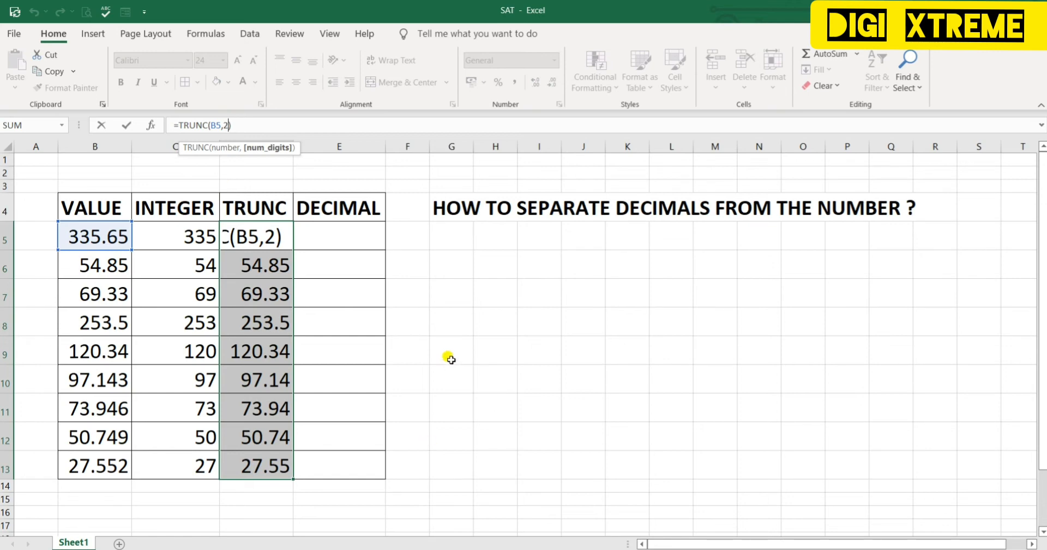
pyautogui.press('BackSpace')
pyautogui.write('0')
pyautogui.press('Return')
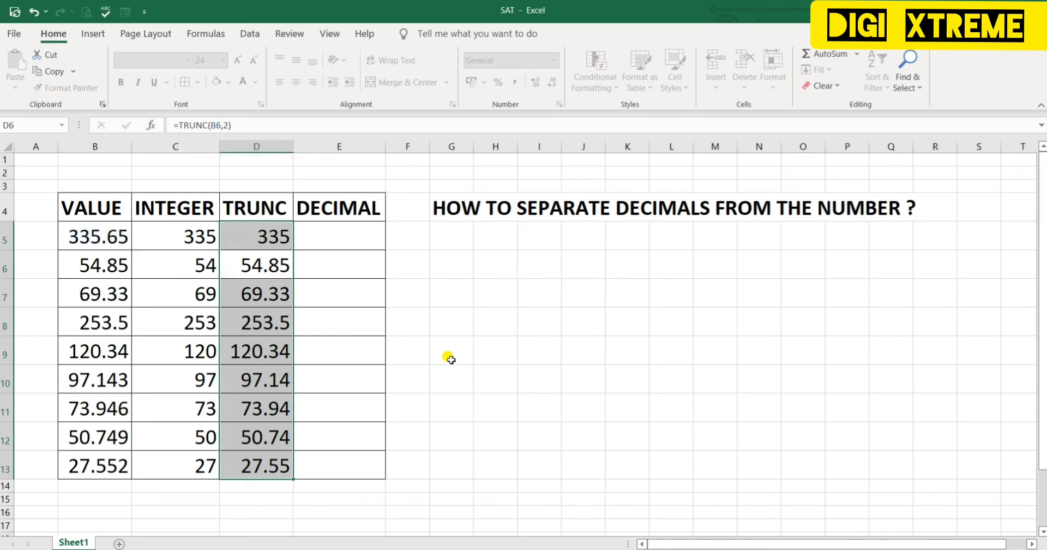
pyautogui.click(269, 230)
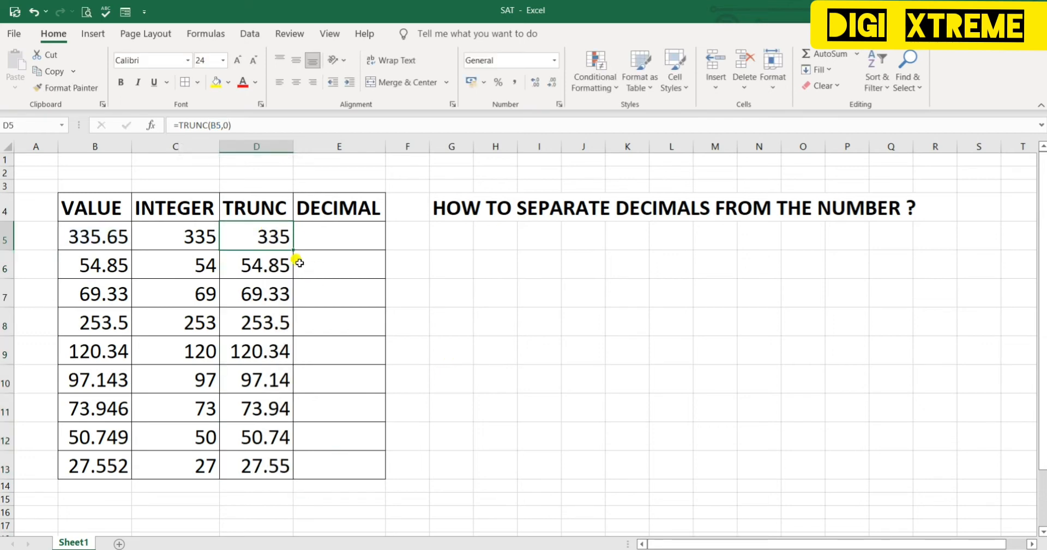
pyautogui.doubleClick(293, 248)
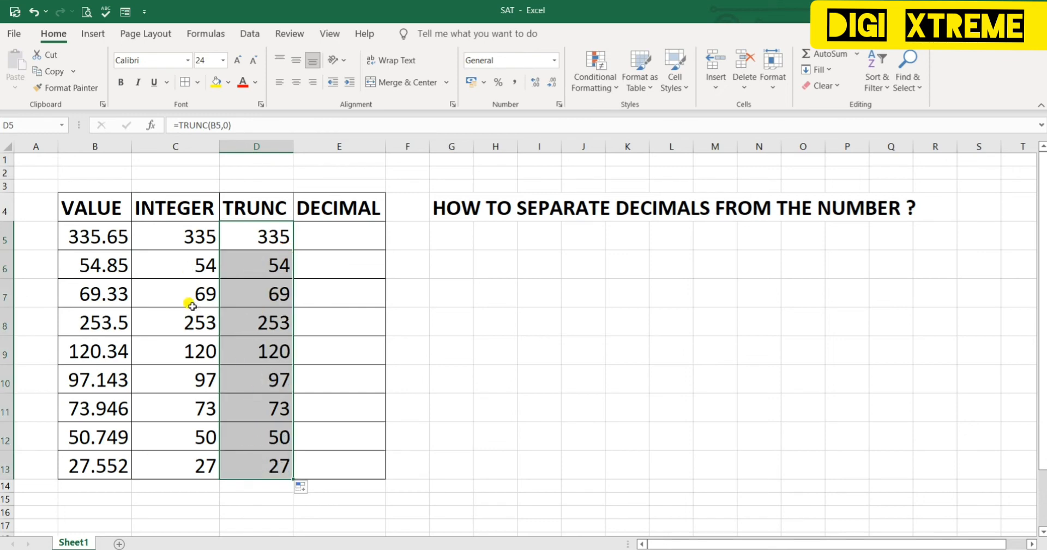
# - Enter =B5-C5 in cell E5 of the DECIMAL column and fill it down through E13
pyautogui.click(335, 228)
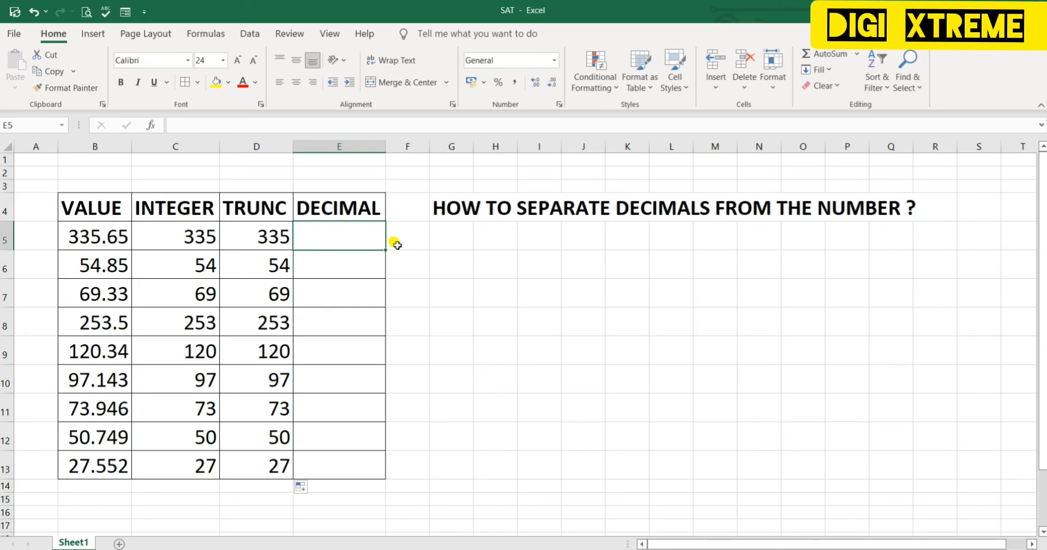
pyautogui.write('=')
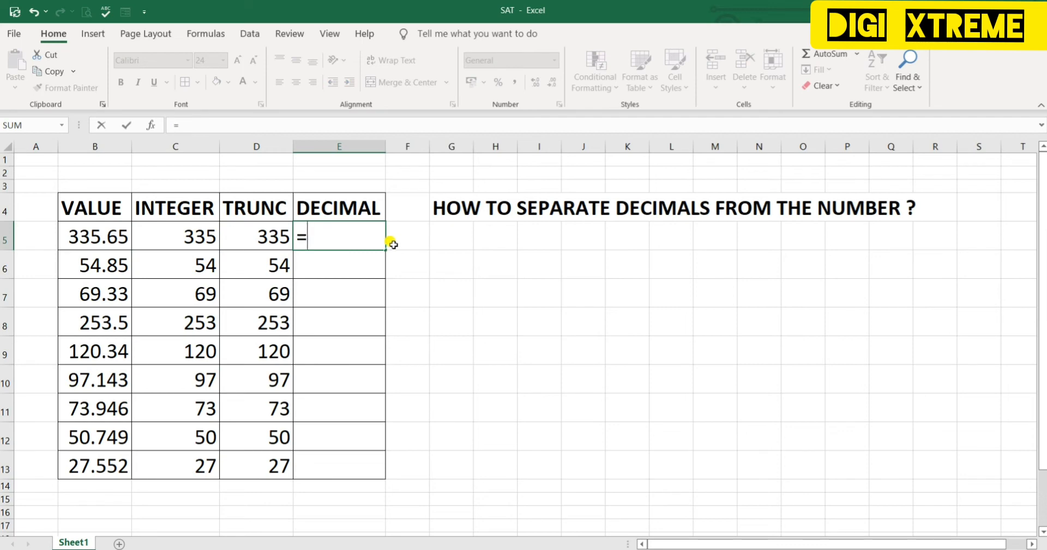
pyautogui.click(88, 235)
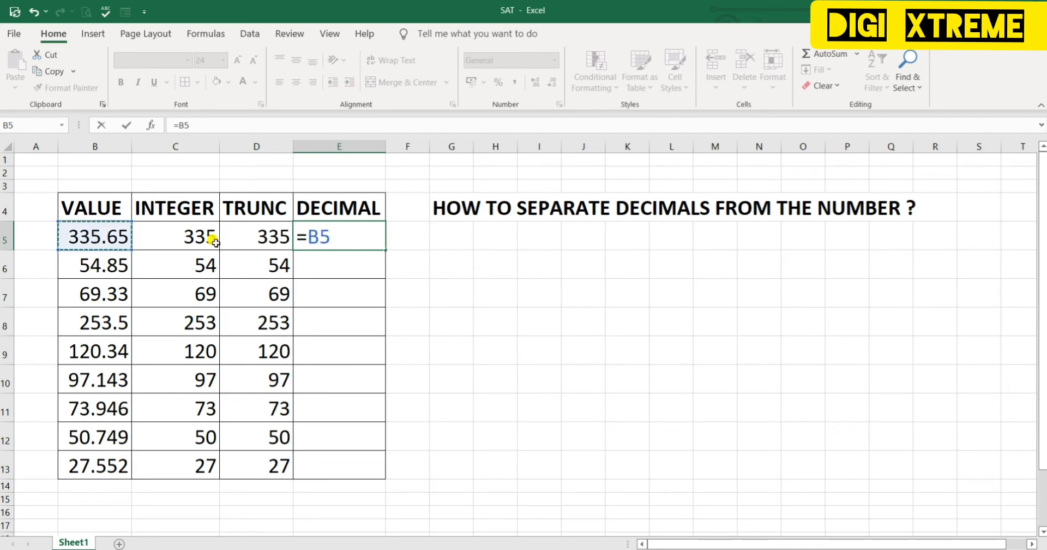
pyautogui.write('-')
pyautogui.click(182, 241)
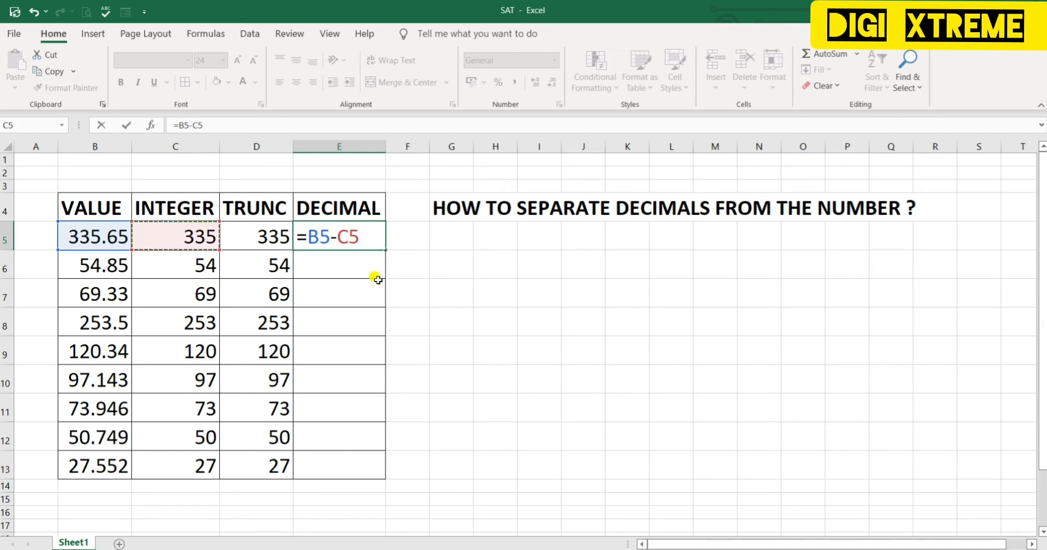
pyautogui.press('Return')
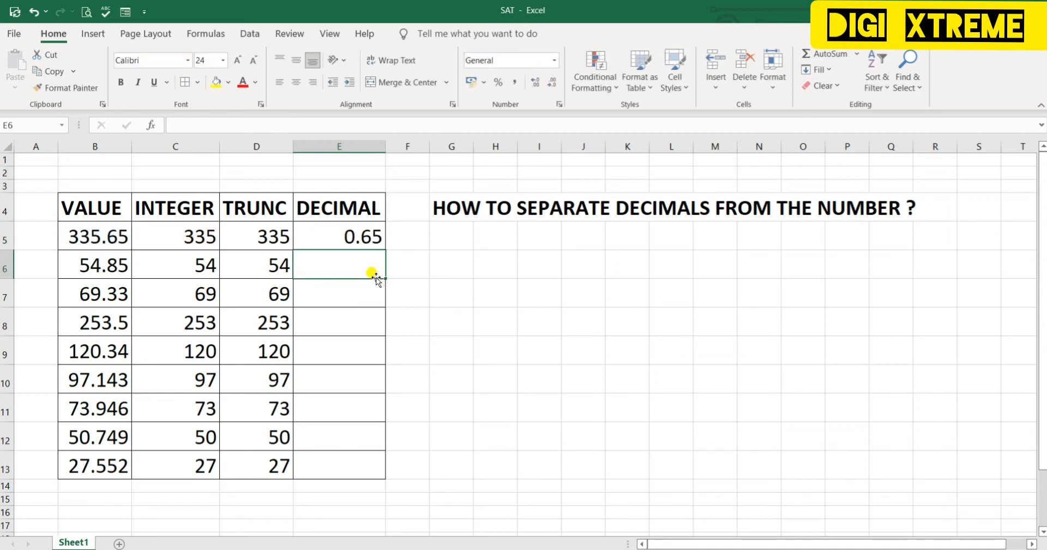
pyautogui.click(329, 231)
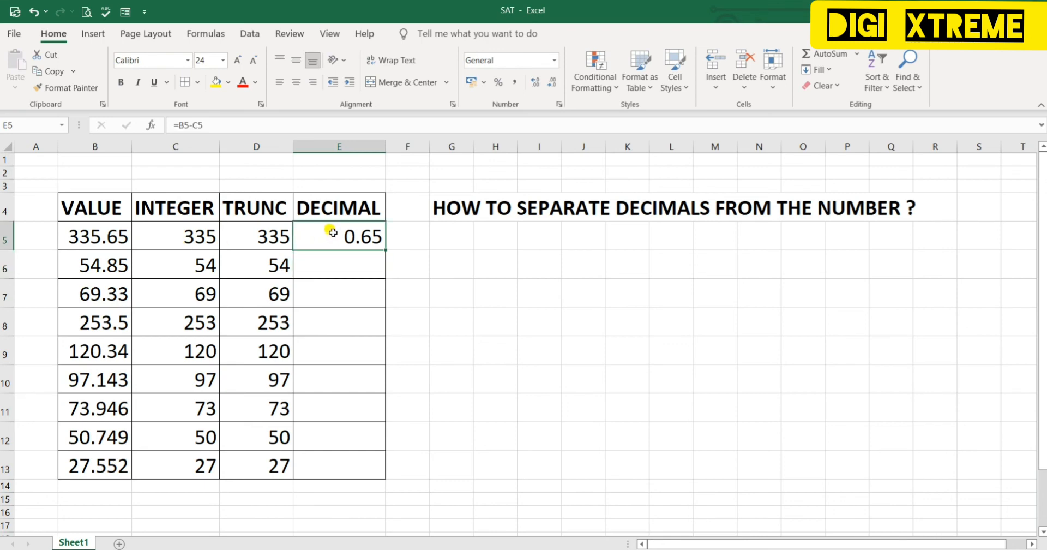
pyautogui.doubleClick(385, 249)
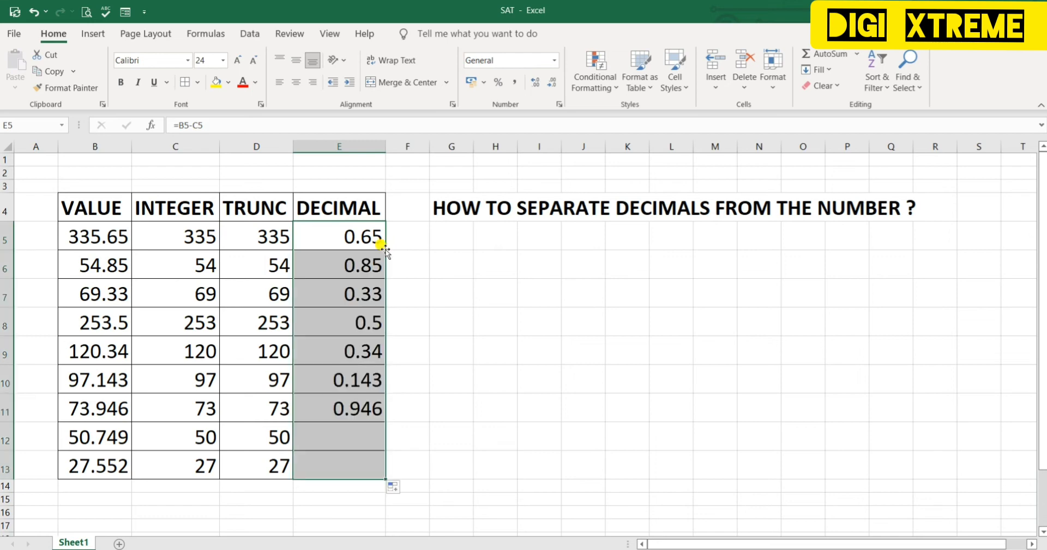